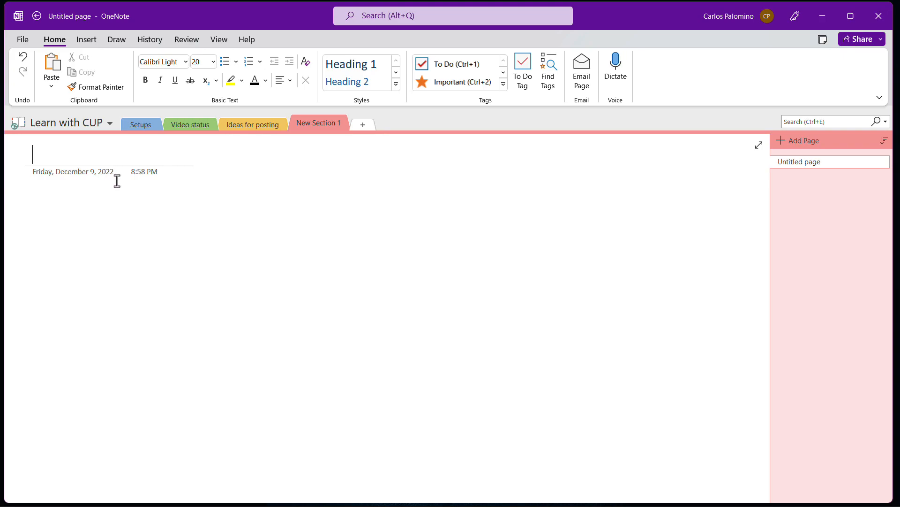
# - Title the page "My first note" and start the body with the lines "Next playlist will be about OneNote" and "Topics to cover"
pyautogui.write('M')
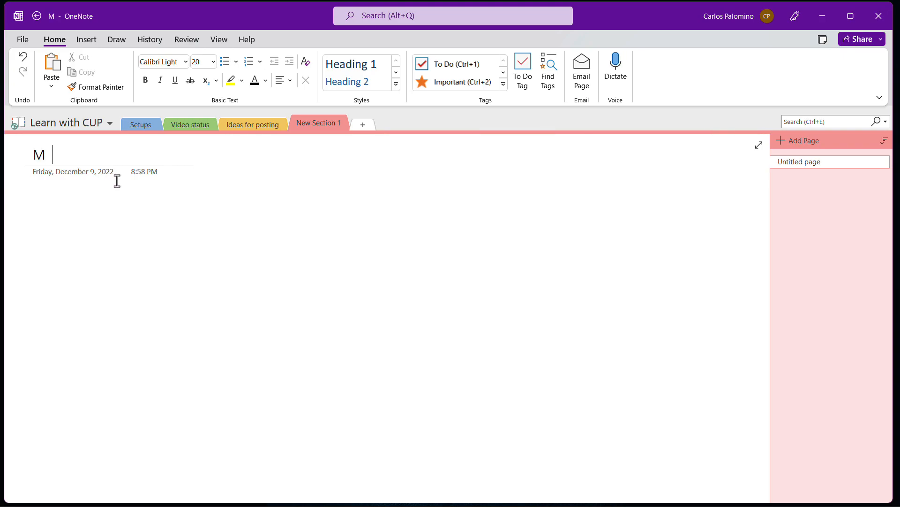
pyautogui.write('y first note')
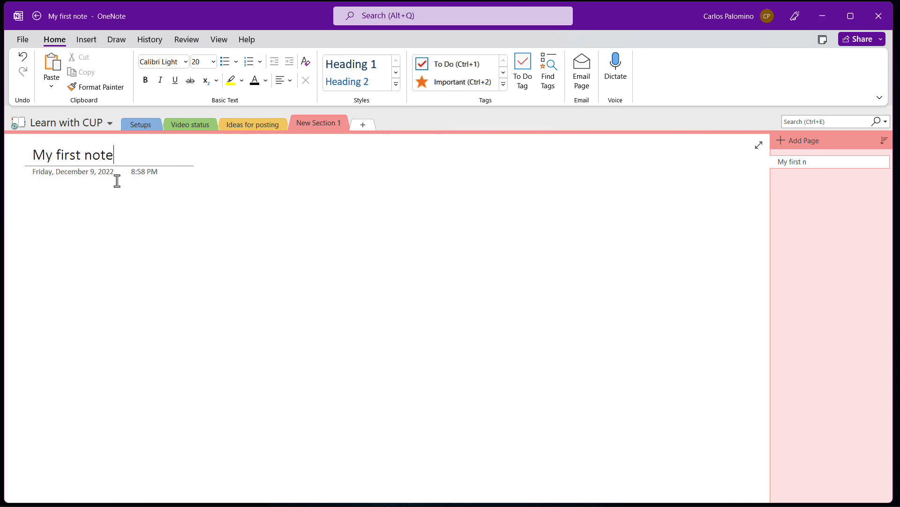
pyautogui.click(39, 206)
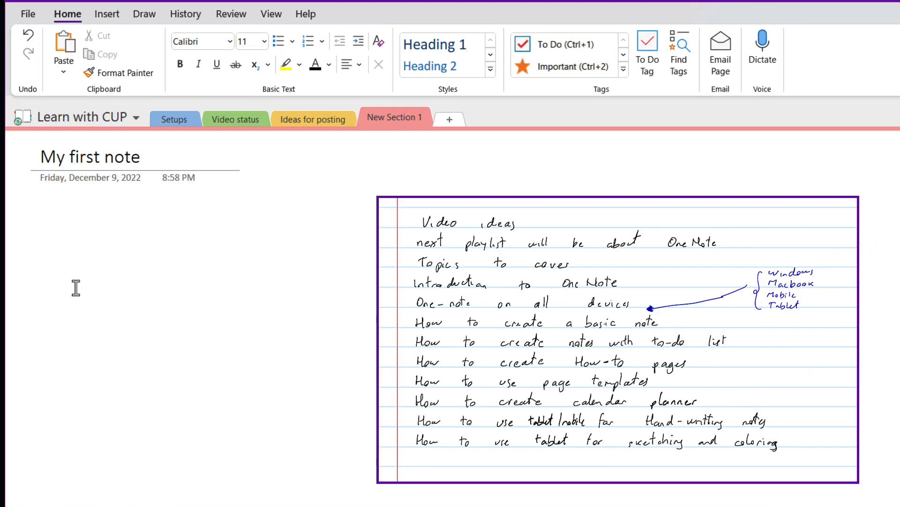
pyautogui.write('Next playlist will be about OneNote')
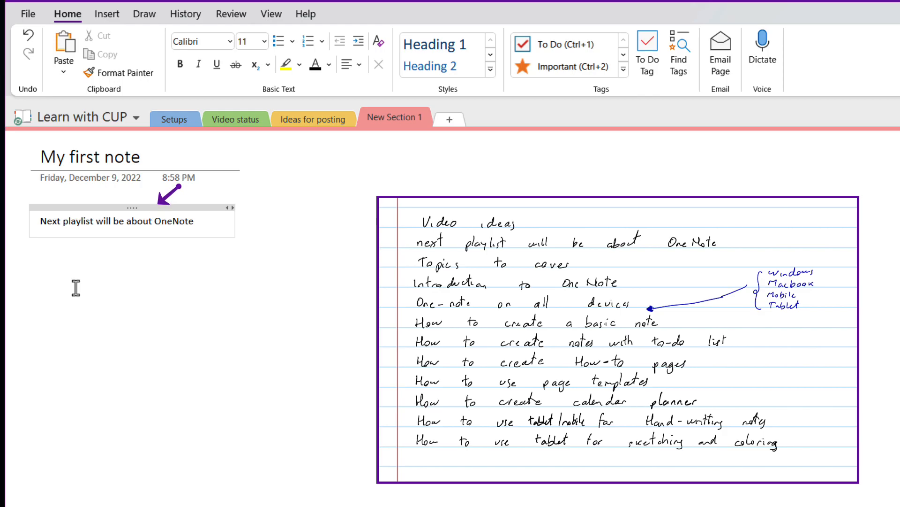
pyautogui.press('Return')
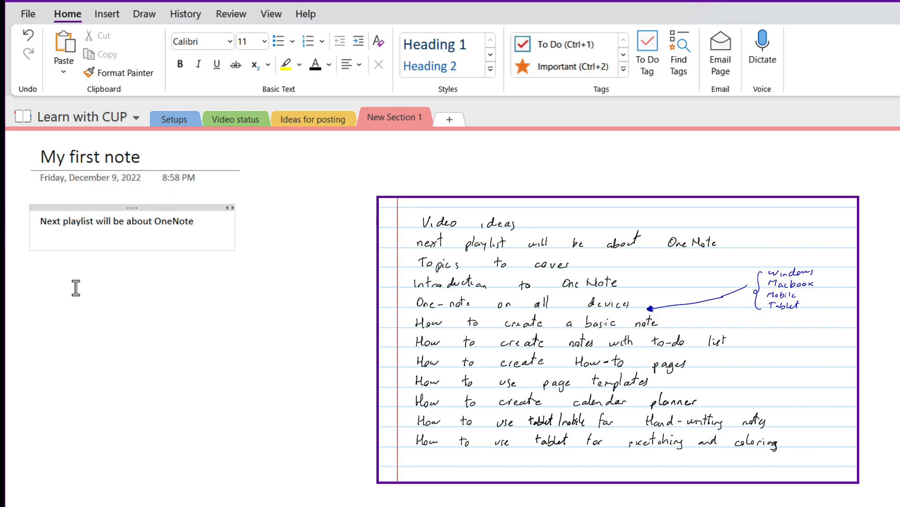
pyautogui.write('Topics to cover')
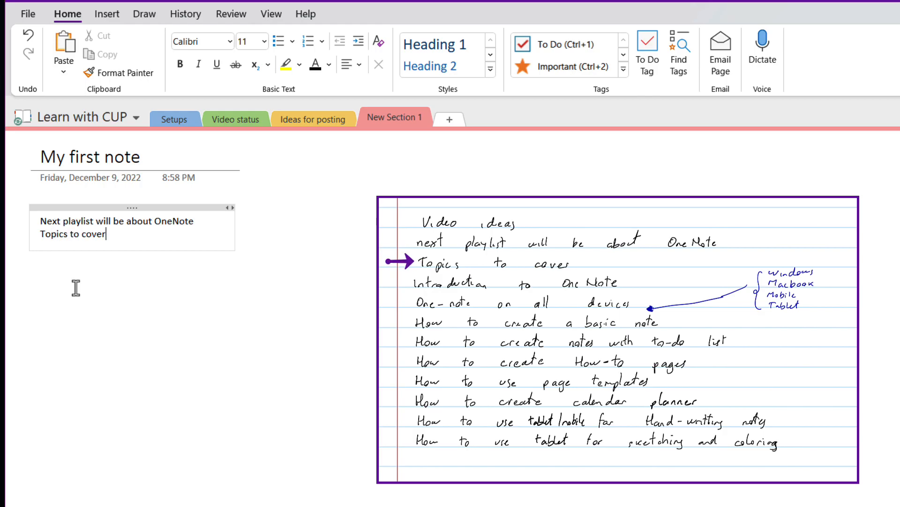
# - Add the lines "Introduction to OneNote" and "OneNote on all devices" below "Topics to cover"
pyautogui.press('Return')
pyautogui.write('Introduction')
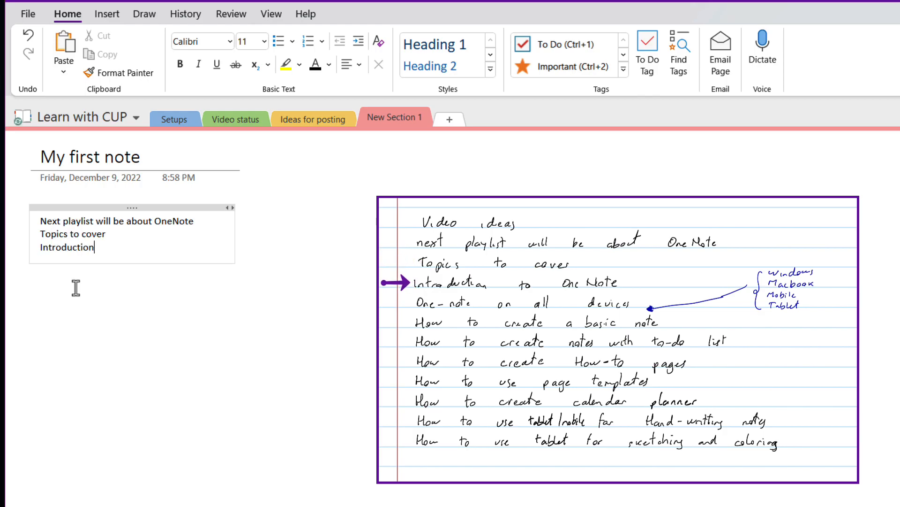
pyautogui.write(' to OneNote')
pyautogui.press('Return')
pyautogui.write('One')
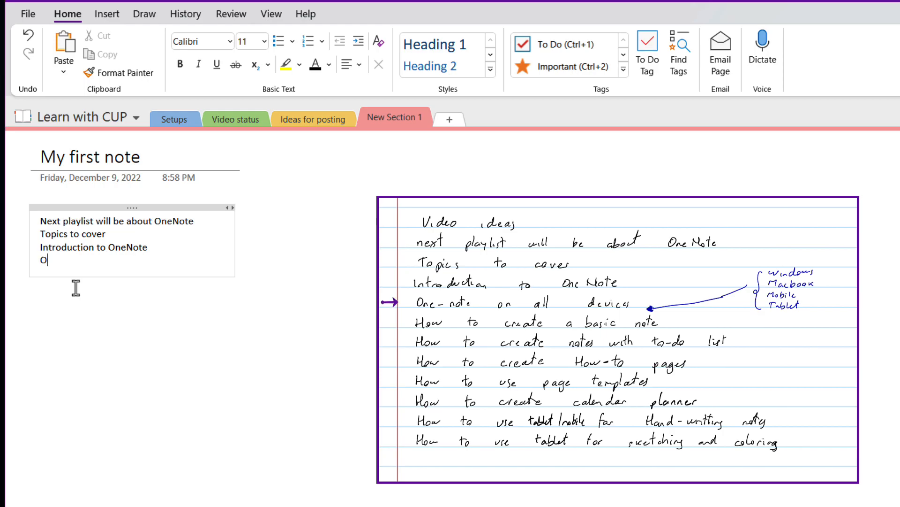
pyautogui.write('Note on all d')
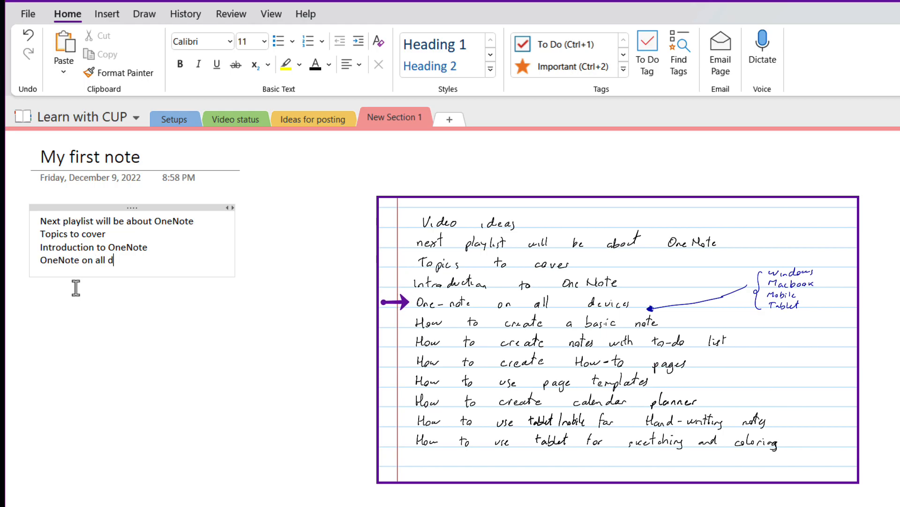
pyautogui.write('evices')
# - Add the lines "How to create a basic note" and "How to create notes with to-do list" at the end of the note
pyautogui.press('Return')
pyautogui.write('How to ')
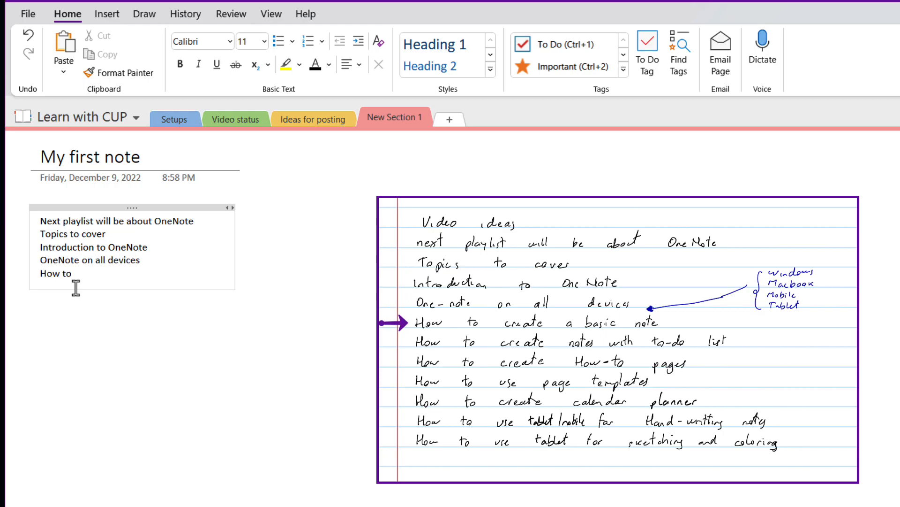
pyautogui.write('create a basic note')
pyautogui.press('Return')
pyautogui.write('How to cre')
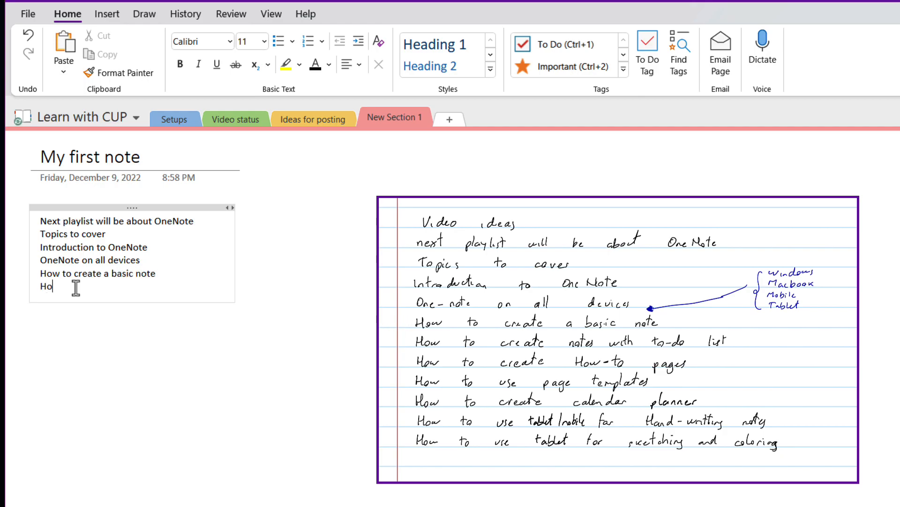
pyautogui.write('ate notes with to')
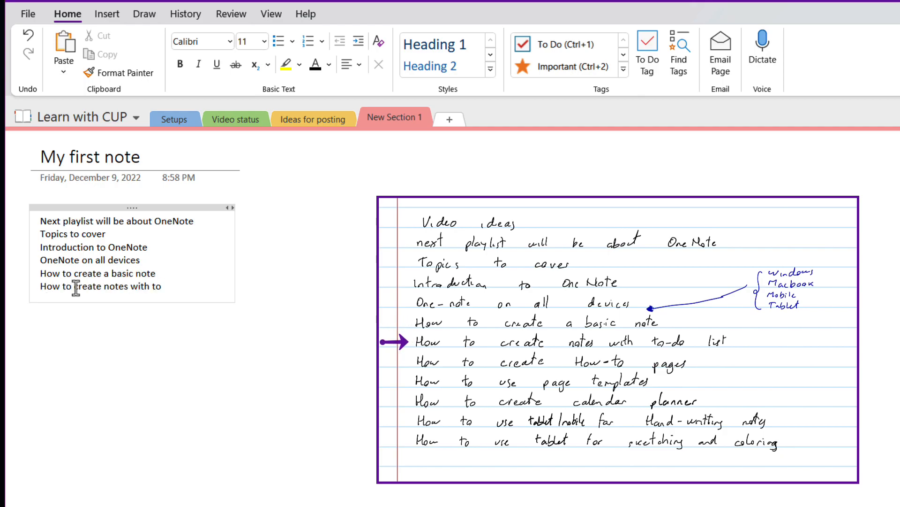
pyautogui.write('-do list')
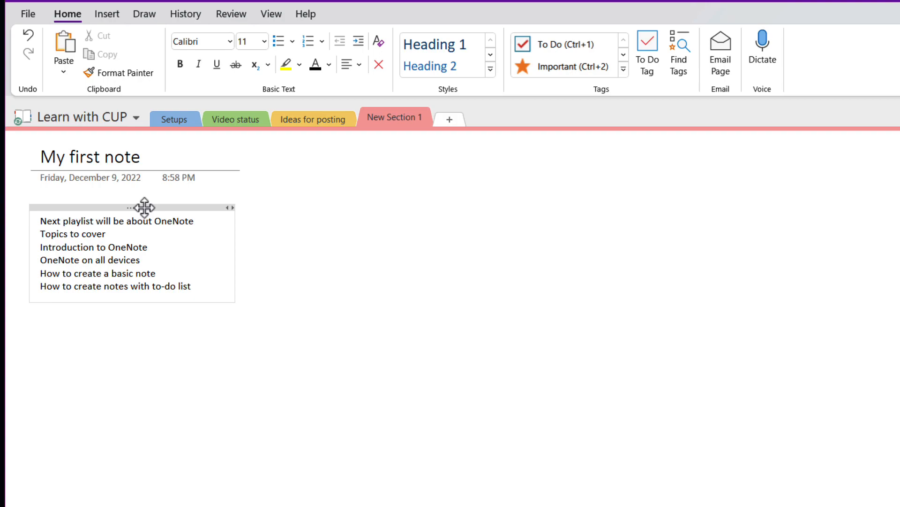
# - Format all the text in the note container with the Caveat font at size 16
pyautogui.click(144, 207)
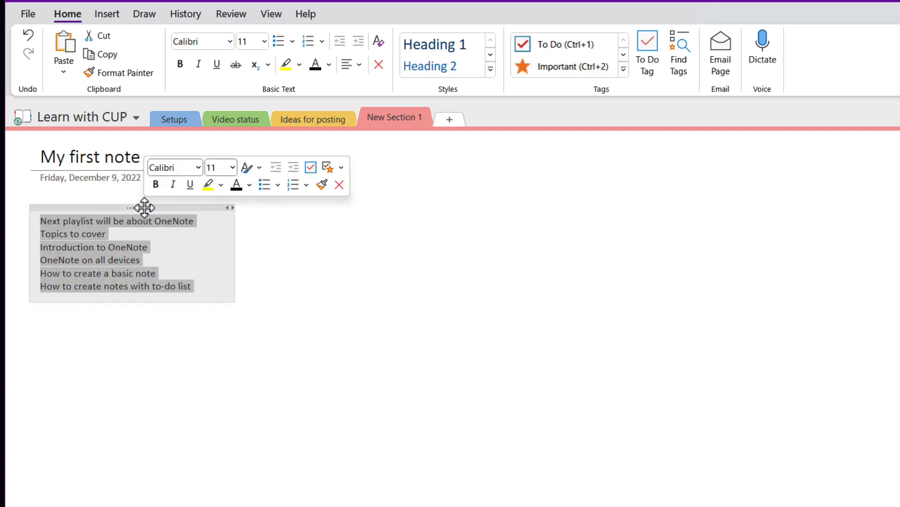
pyautogui.click(235, 41)
pyautogui.scroll(-15, 235, 262)
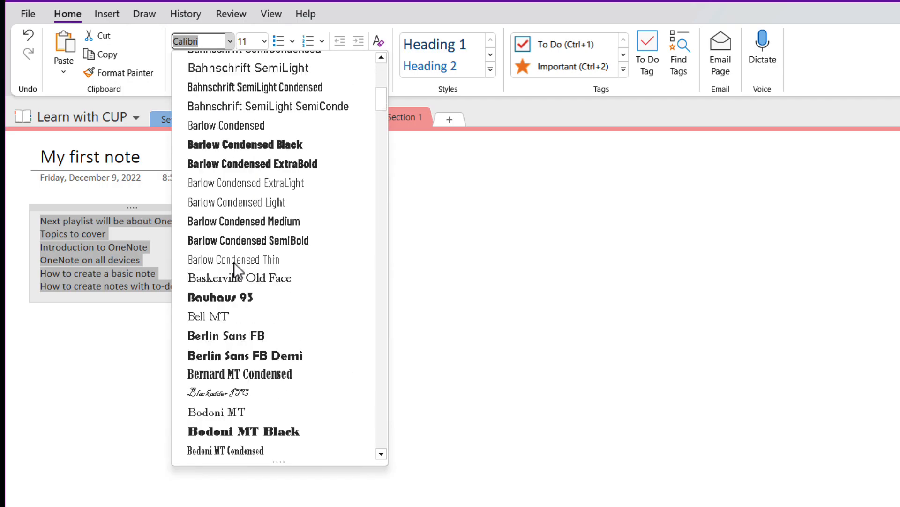
pyautogui.scroll(-5, 234, 267)
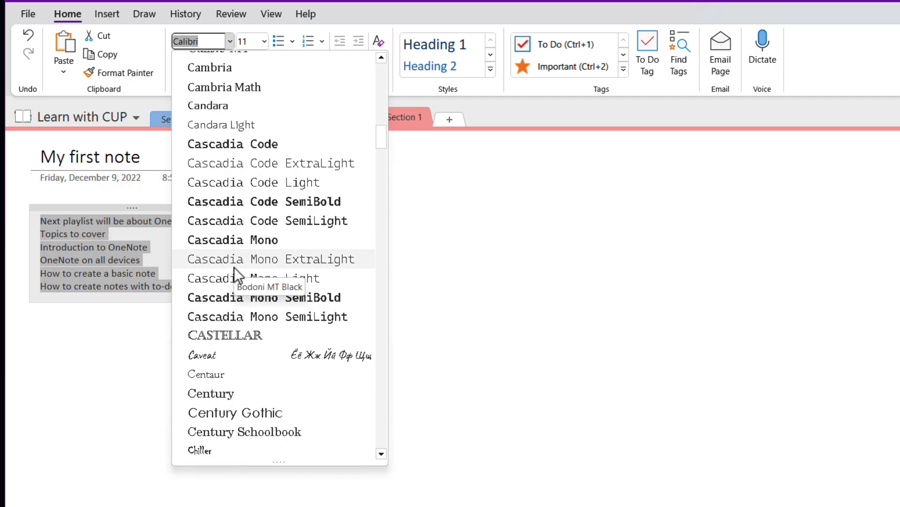
pyautogui.click(204, 360)
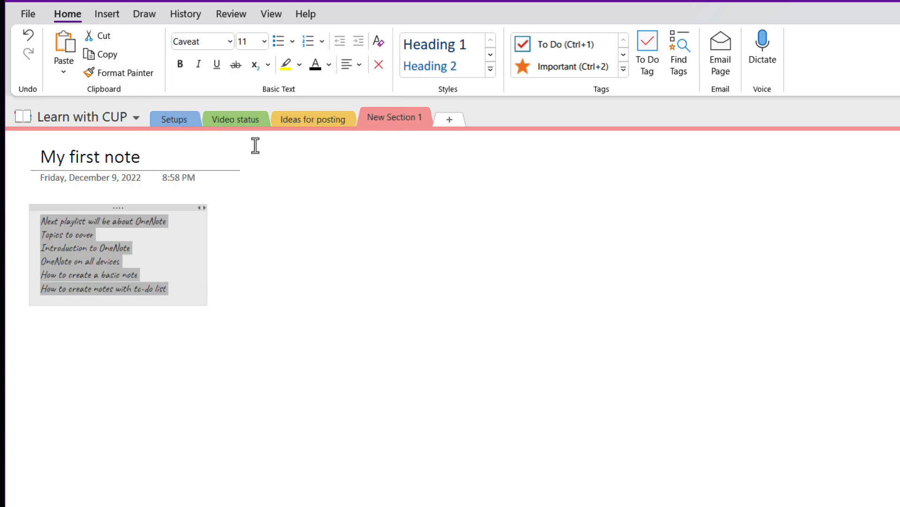
pyautogui.click(265, 41)
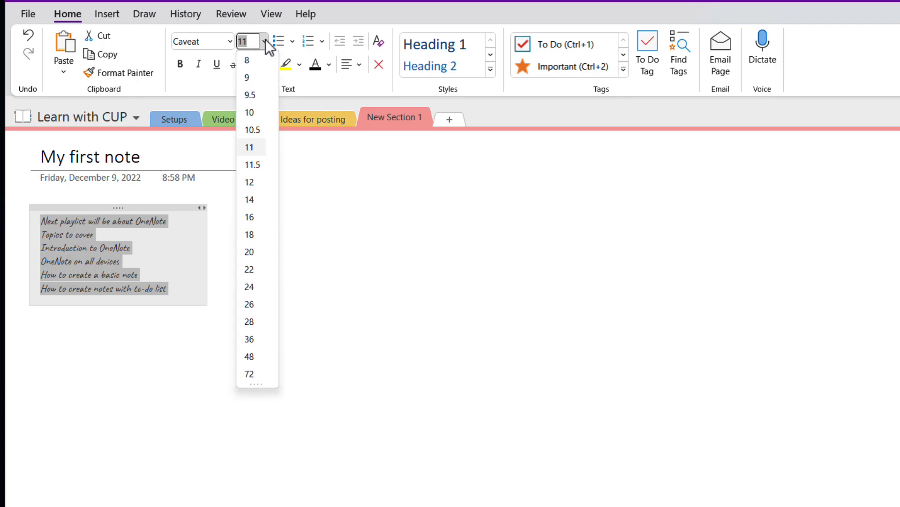
pyautogui.click(251, 217)
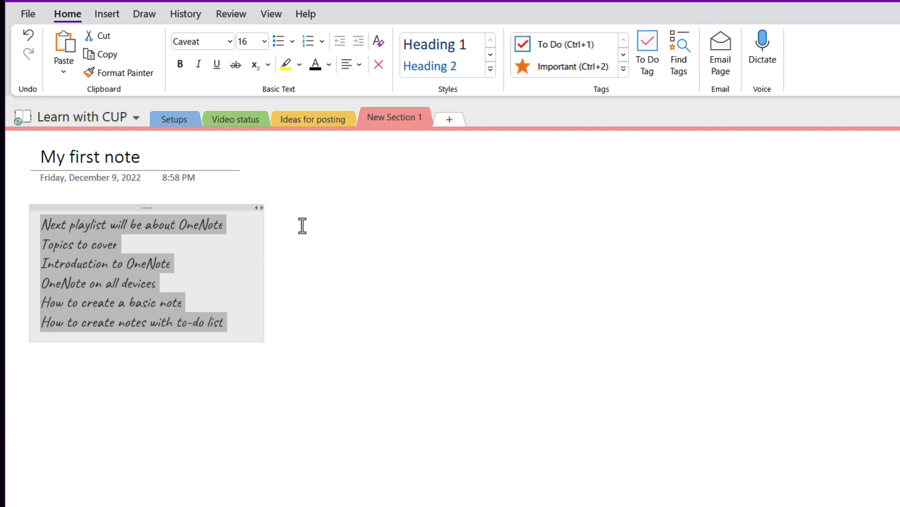
# - Make the first two lines, "Next playlist will be about OneNote" and "Topics to cover", bold
pyautogui.click(191, 240)
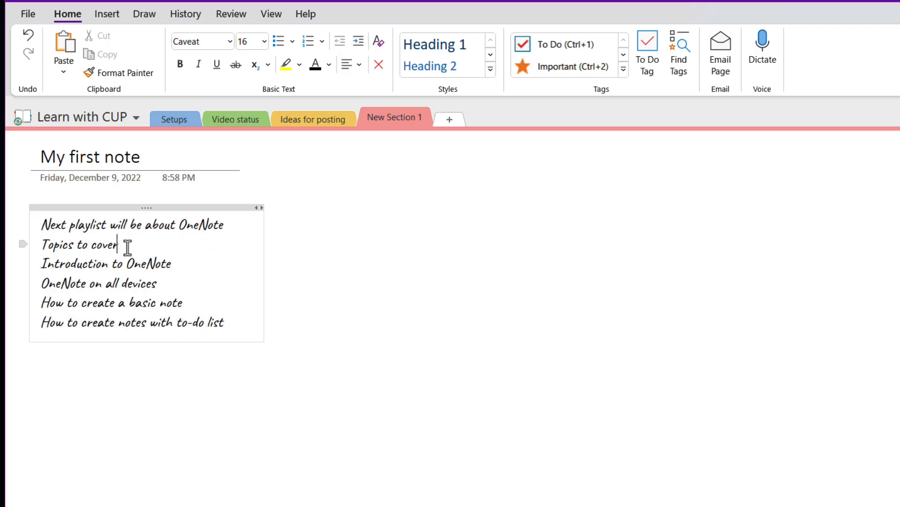
pyautogui.moveTo(133, 247); pyautogui.dragTo(32, 225)
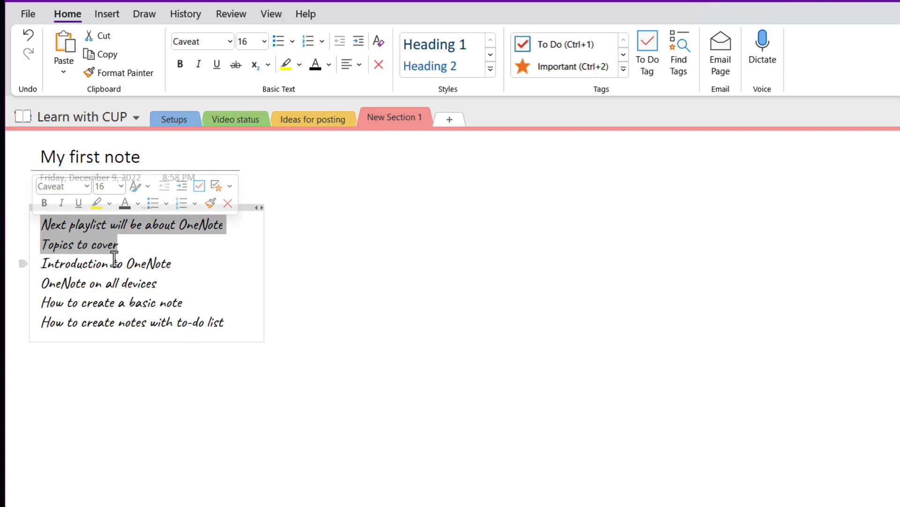
pyautogui.click(181, 65)
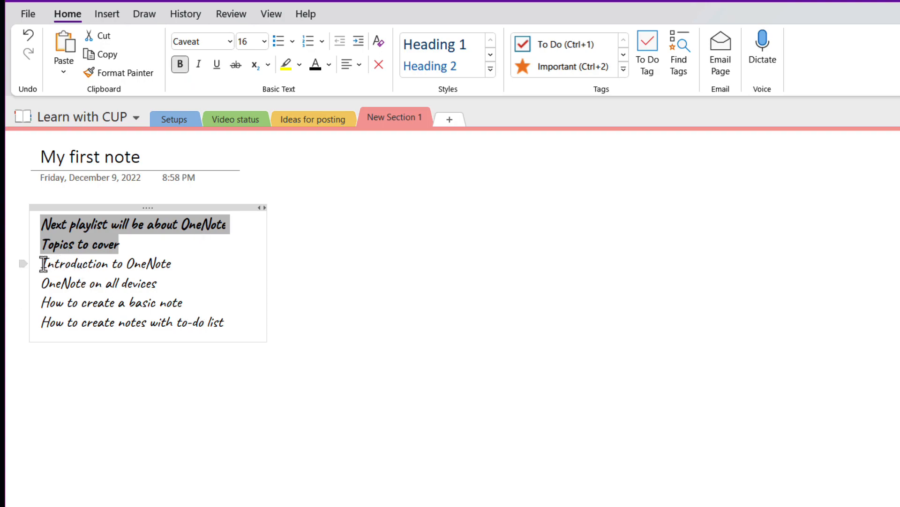
# - Apply hollow circle bullets to the four topic lines from "Introduction to OneNote" through "How to create notes with to-do list"
pyautogui.moveTo(43, 263); pyautogui.dragTo(243, 326)
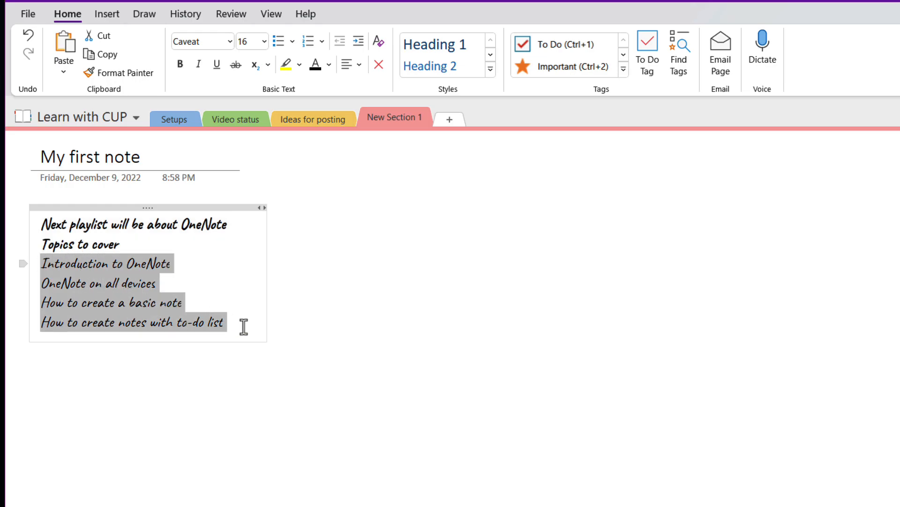
pyautogui.click(292, 41)
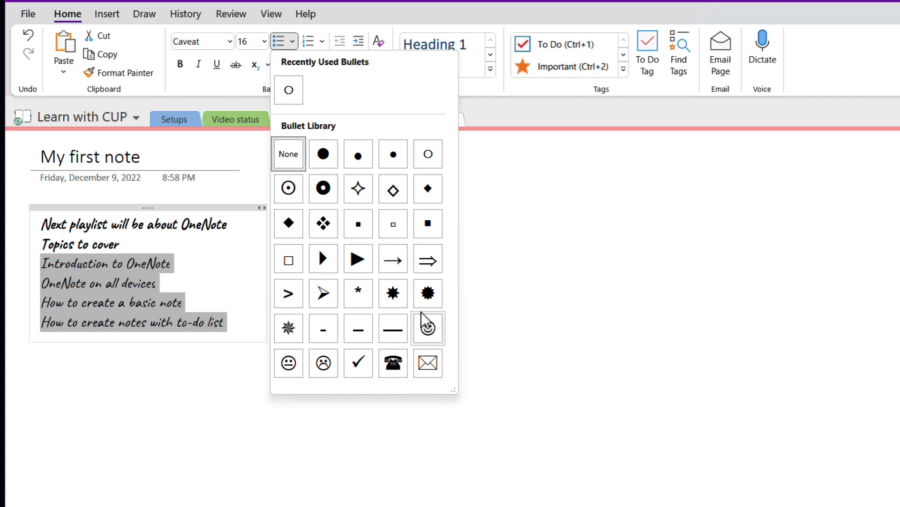
pyautogui.click(431, 156)
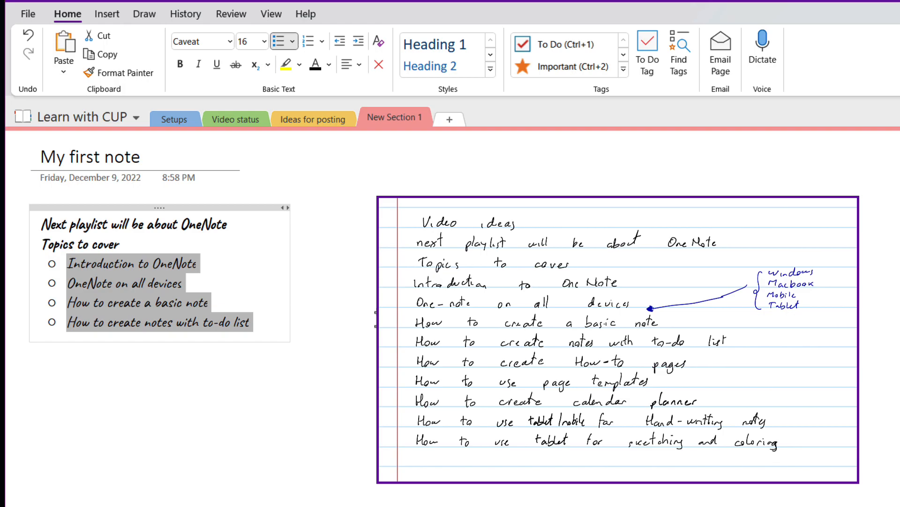
# - Add the indented sub-bullets Windows, Macbook, Iphone and Ipad under "OneNote on all devices"
pyautogui.click(196, 285)
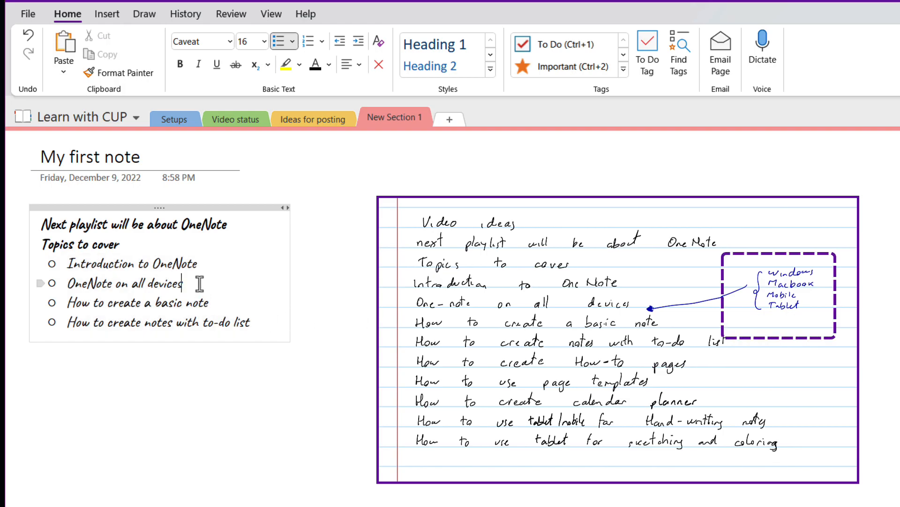
pyautogui.press('Return')
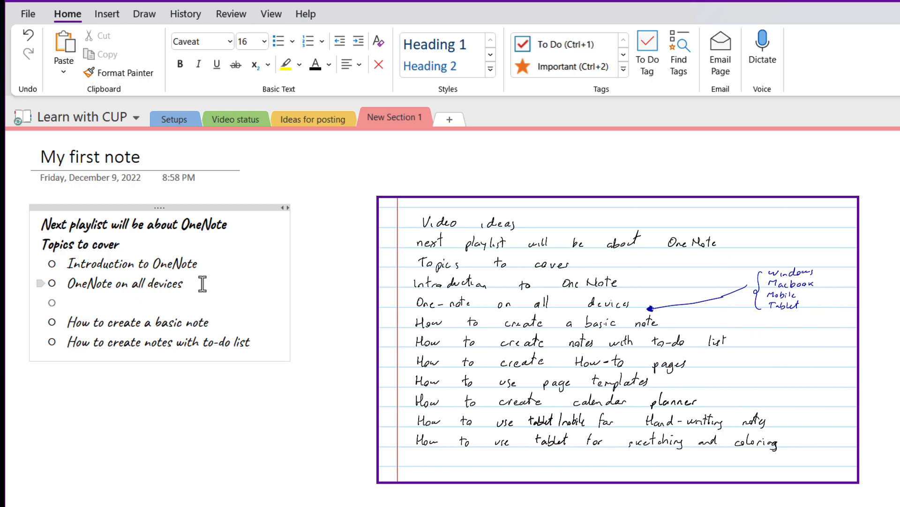
pyautogui.click(356, 40)
pyautogui.write('Windows')
pyautogui.press('Return')
pyautogui.write('Macbook')
pyautogui.press('Return')
pyautogui.write('Iph')
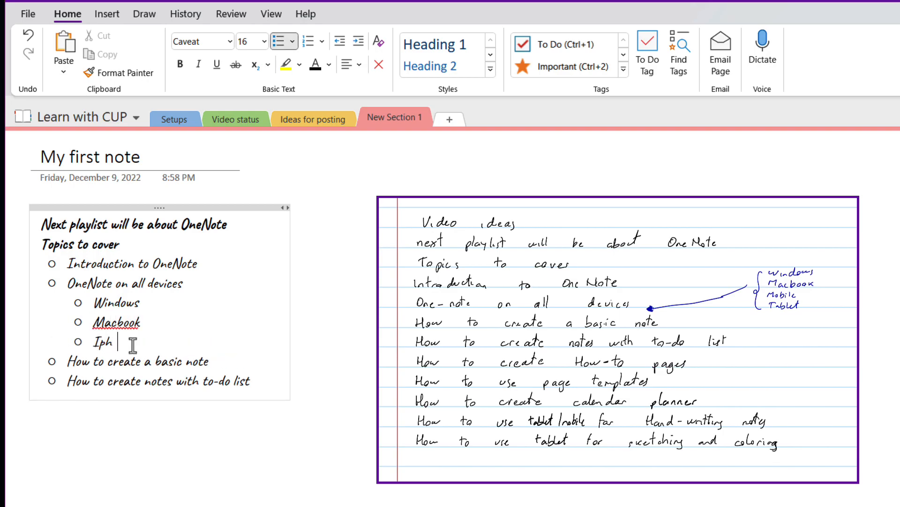
pyautogui.write('one')
pyautogui.press('Return')
pyautogui.write('Ipad')
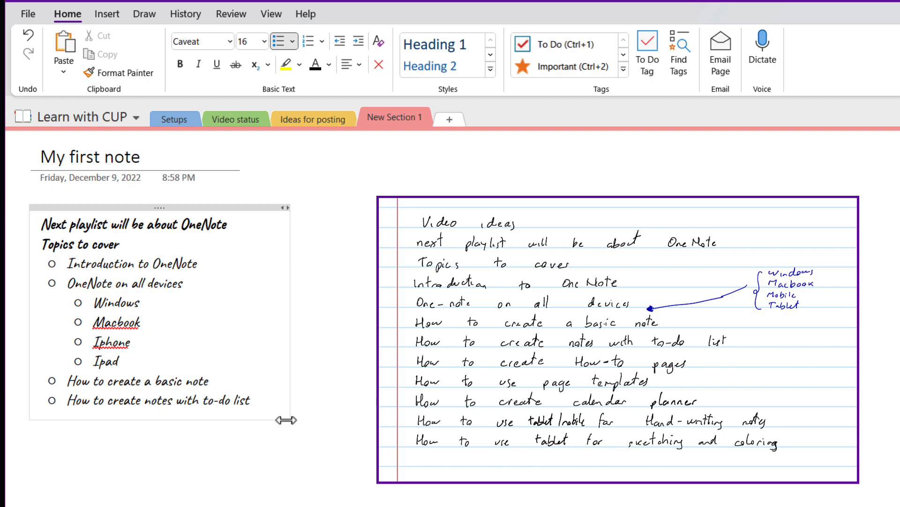
pyautogui.click(297, 394)
# - Insert the learnwithcup picture from the backgrounds folder in the empty area beside the notes
pyautogui.click(408, 220)
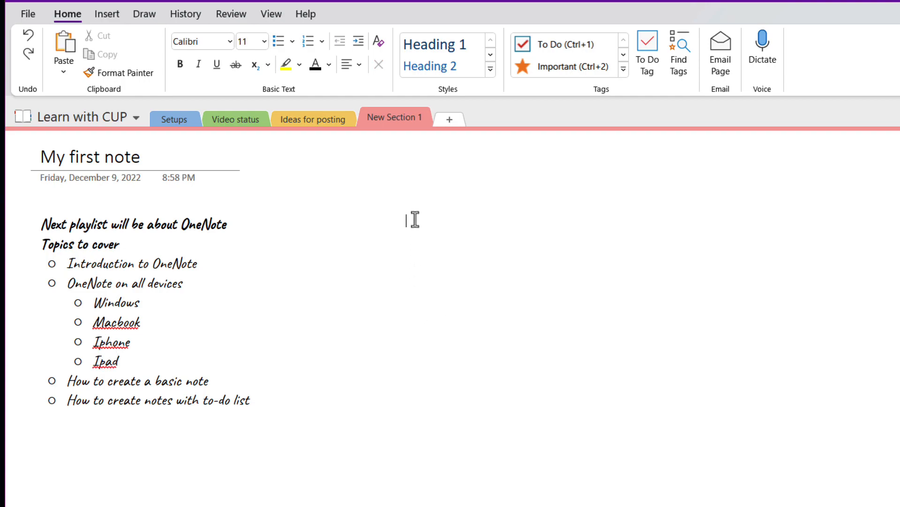
pyautogui.click(112, 10)
pyautogui.click(311, 55)
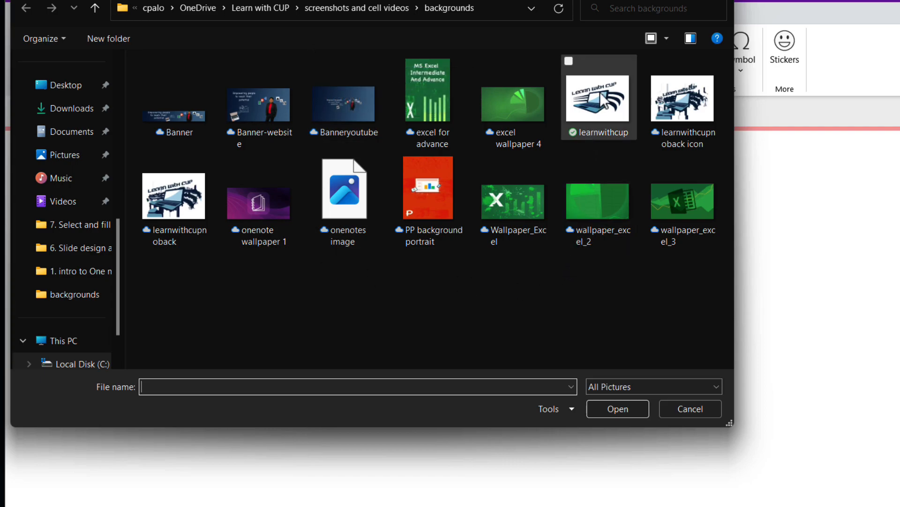
pyautogui.click(600, 93)
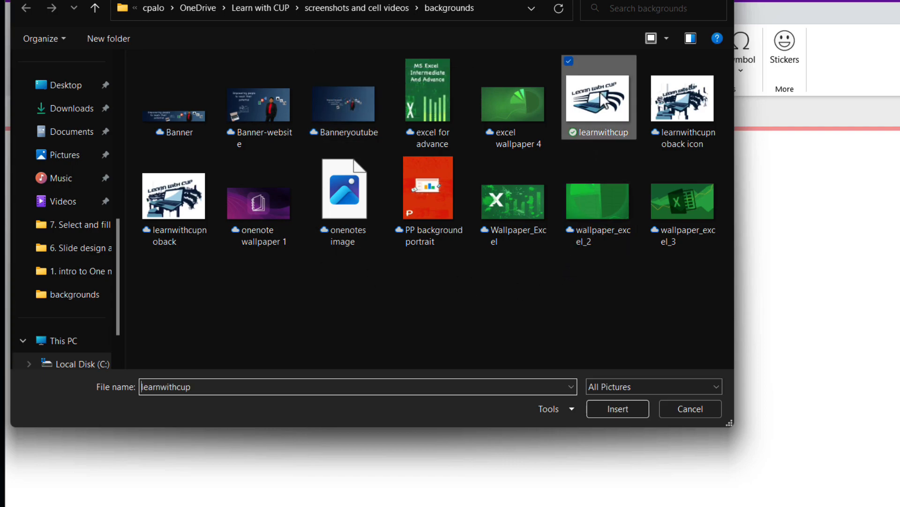
pyautogui.click(617, 408)
# - Shrink the Learn with CUP picture to roughly half its size and move it up beside the first note lines
pyautogui.click(561, 352)
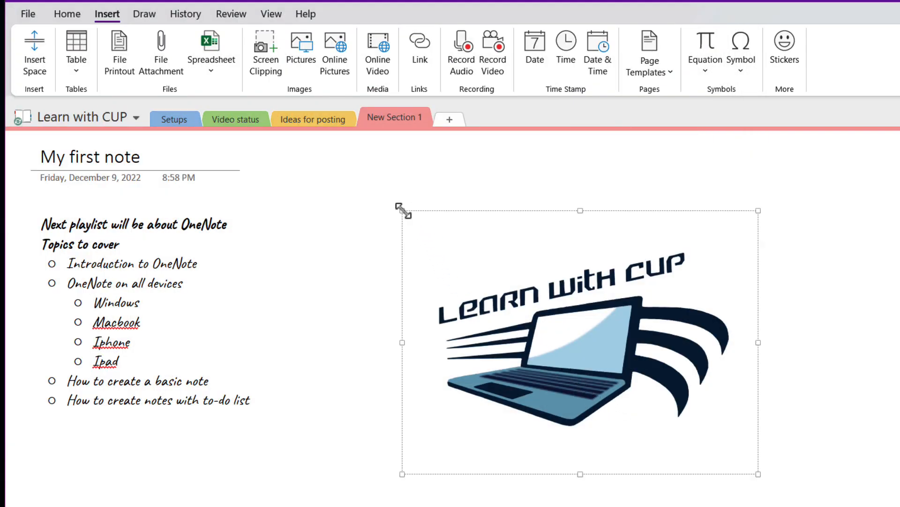
pyautogui.moveTo(401, 212); pyautogui.dragTo(567, 381)
pyautogui.moveTo(643, 400); pyautogui.dragTo(497, 261)
pyautogui.click(678, 304)
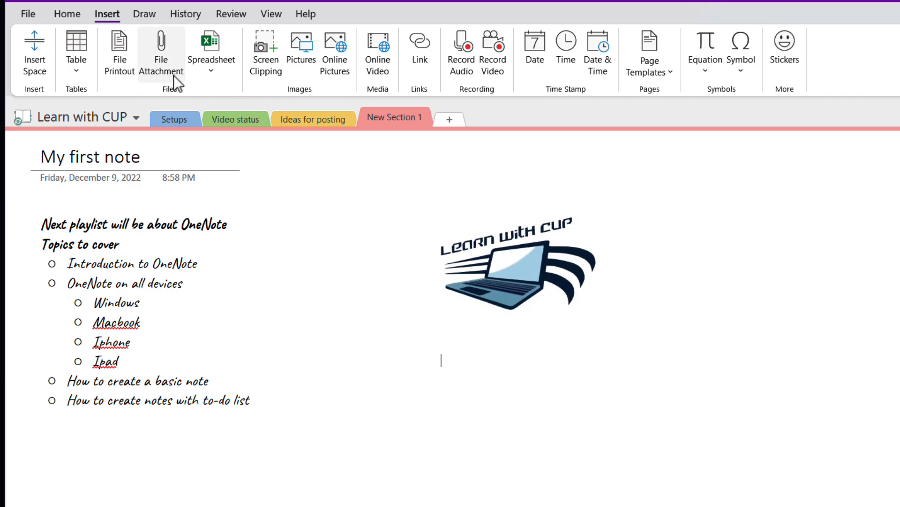
# - Insert the "Onenote logo 2" picture below the Learn with CUP picture, then shrink it and move it up
pyautogui.click(304, 56)
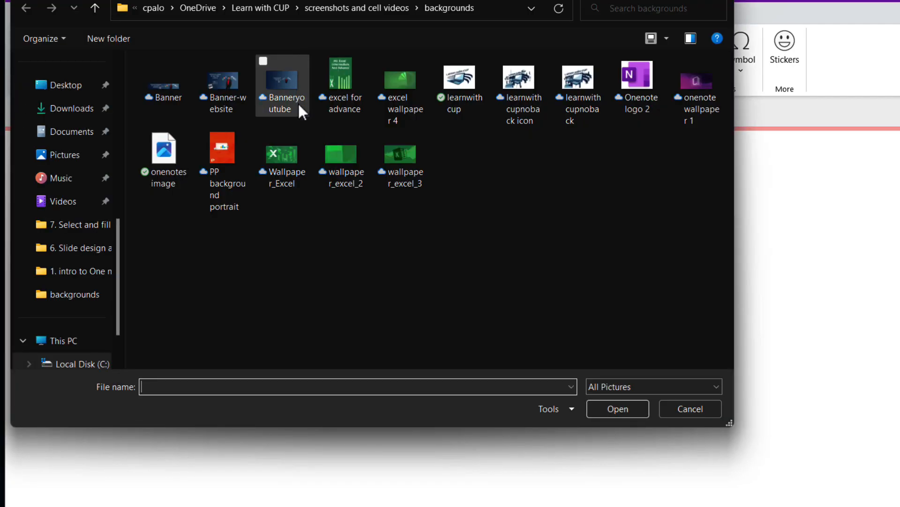
pyautogui.click(636, 72)
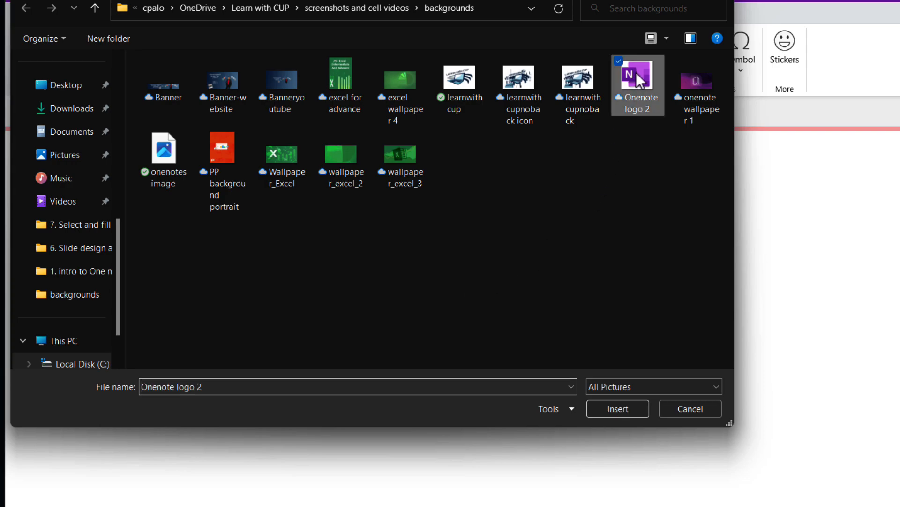
pyautogui.click(616, 410)
pyautogui.moveTo(439, 355); pyautogui.dragTo(511, 433)
pyautogui.moveTo(566, 468); pyautogui.dragTo(504, 400)
# - Insert a screen clipping of the desktop wallpaper, without the desktop icons, below the notes
pyautogui.scroll(-4, 533, 322)
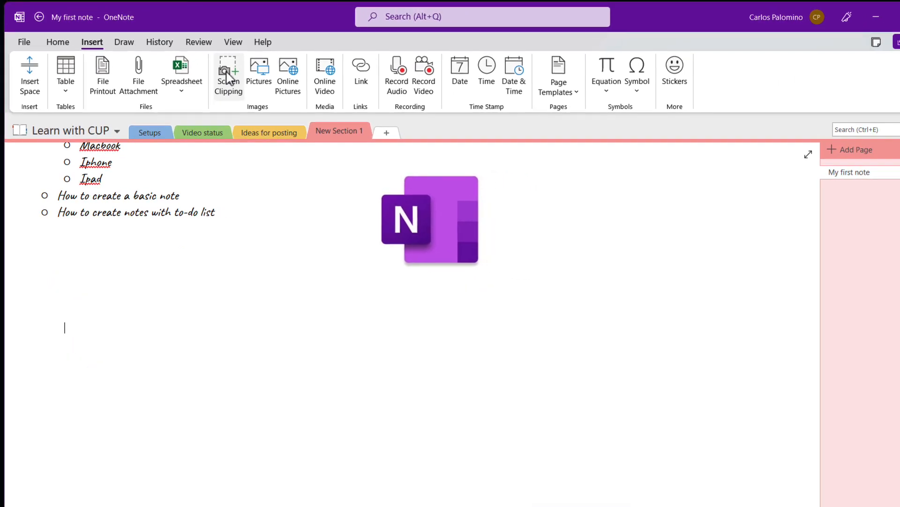
pyautogui.click(229, 73)
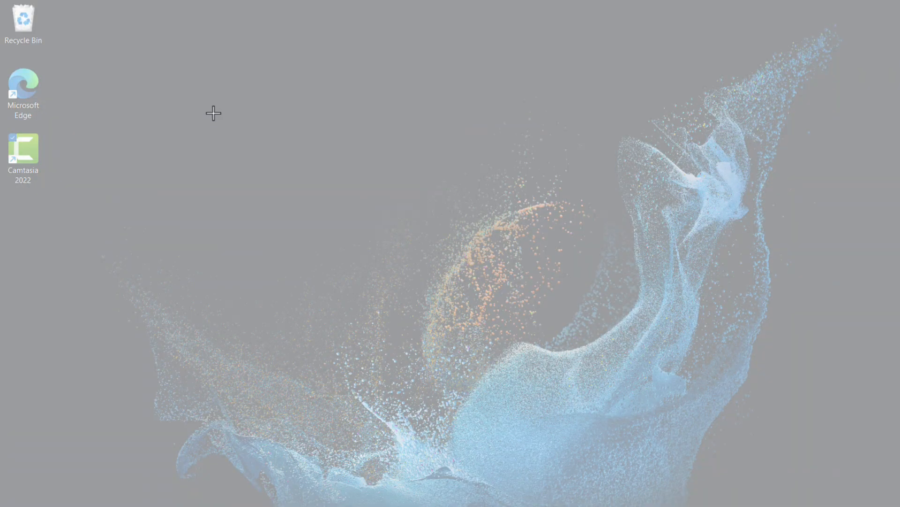
pyautogui.moveTo(213, 111); pyautogui.dragTo(807, 478)
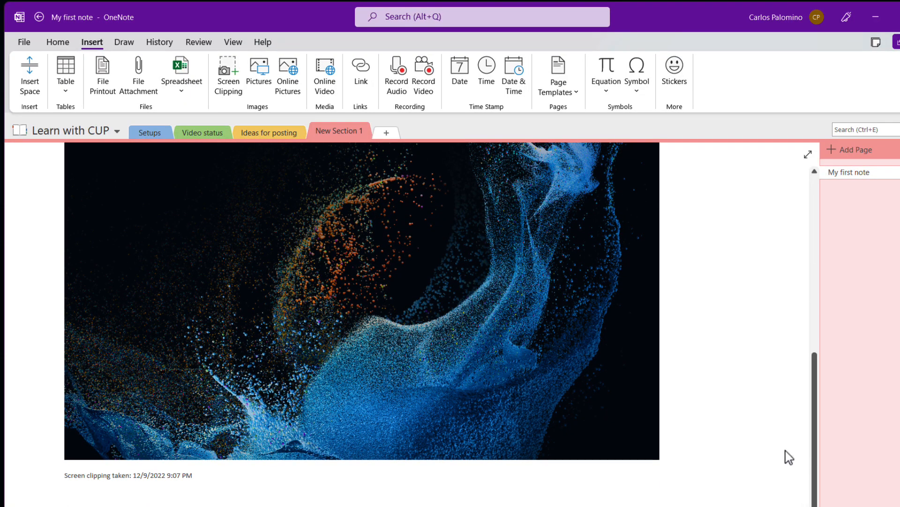